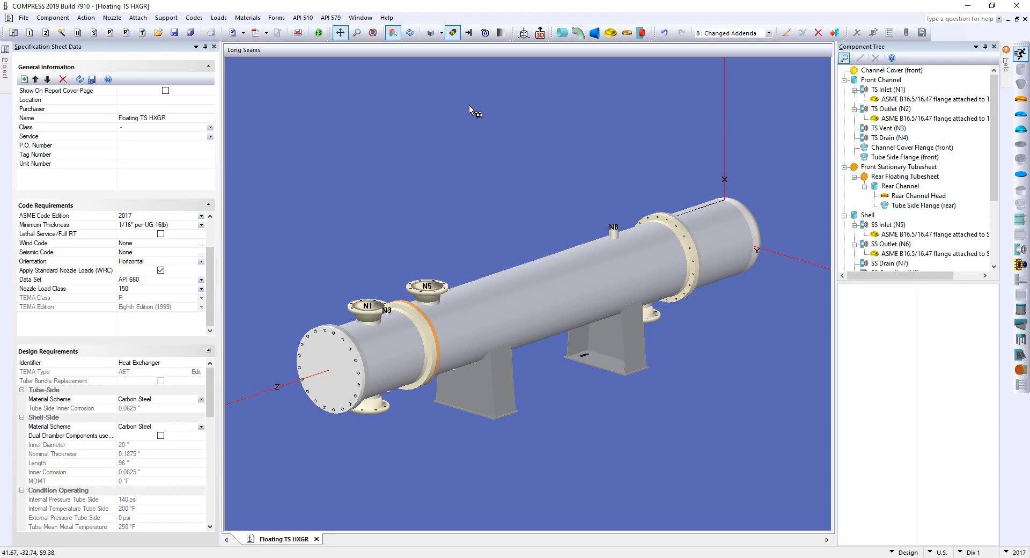
- Open the SS Coupling (N8) on the shell for editing
{"action": "middle_click", "coordinate": [526, 301]}
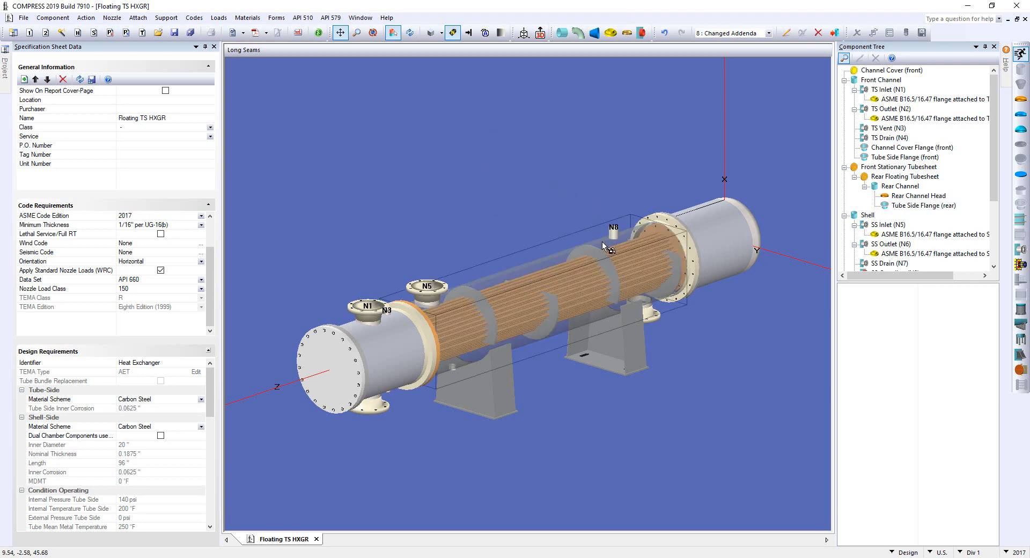
{"action": "scroll", "coordinate": [617, 234], "scroll_direction": "up", "scroll_amount": 3}
{"action": "left_click_drag", "start_coordinate": [620, 227], "coordinate": [449, 235]}
{"action": "left_click", "coordinate": [513, 204]}
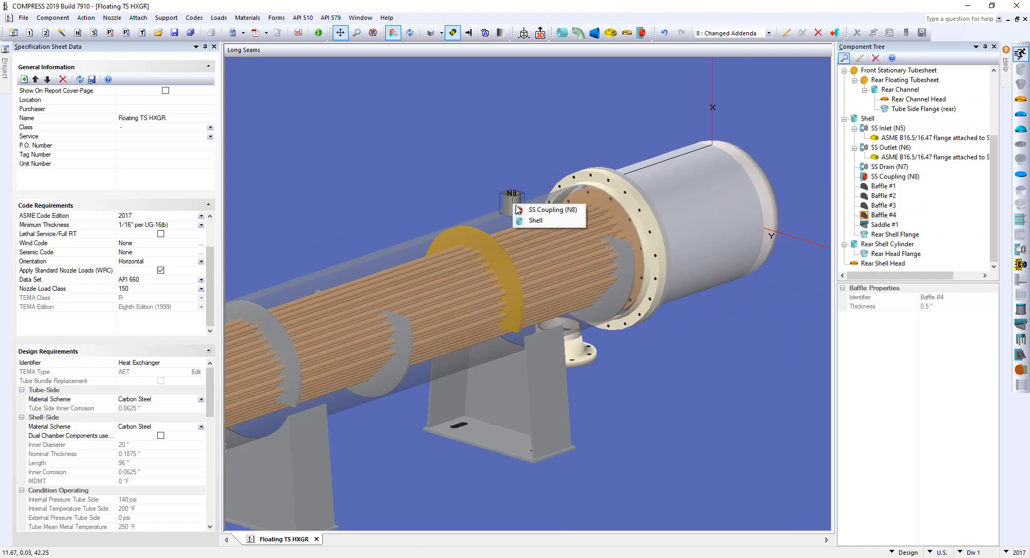
{"action": "left_click", "coordinate": [567, 210]}
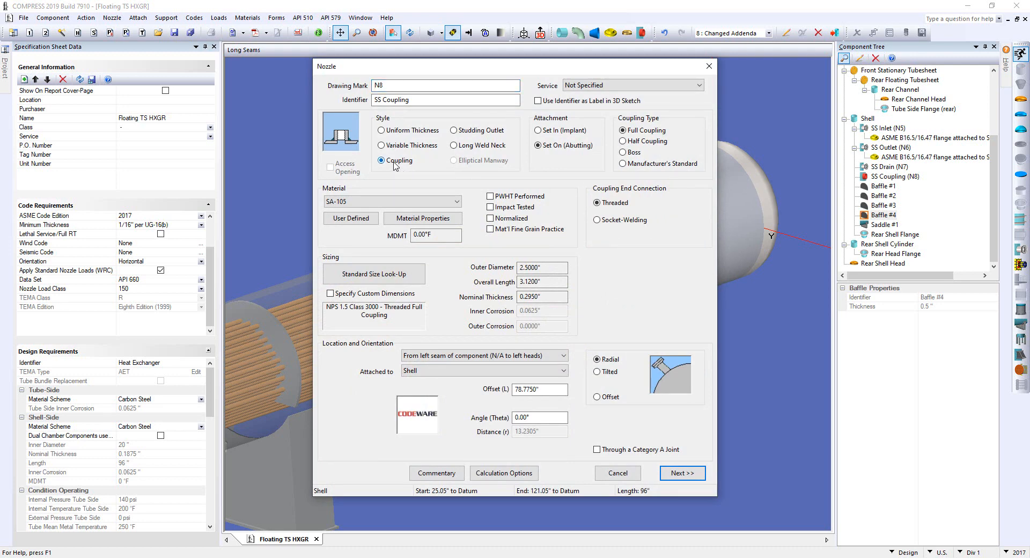
- Try the Tilted and Offset orientations for the N8 coupling, then return it to Radial
{"action": "left_click", "coordinate": [612, 373]}
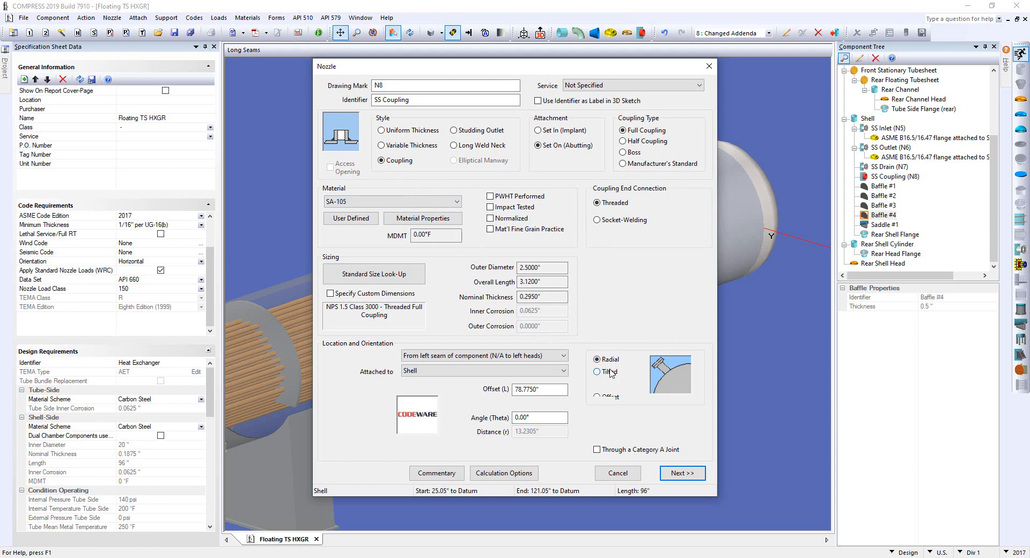
{"action": "left_click", "coordinate": [608, 397]}
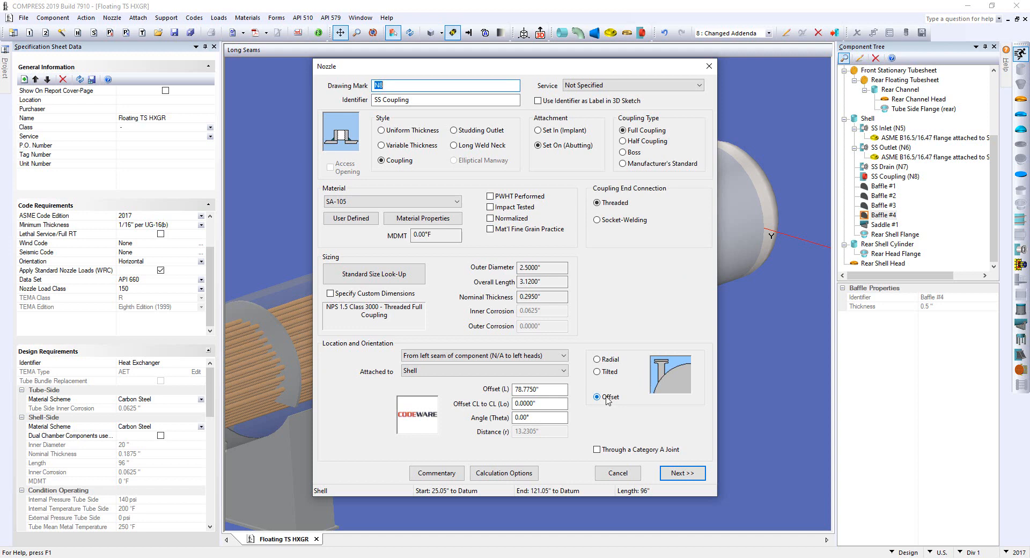
{"action": "left_click", "coordinate": [604, 361]}
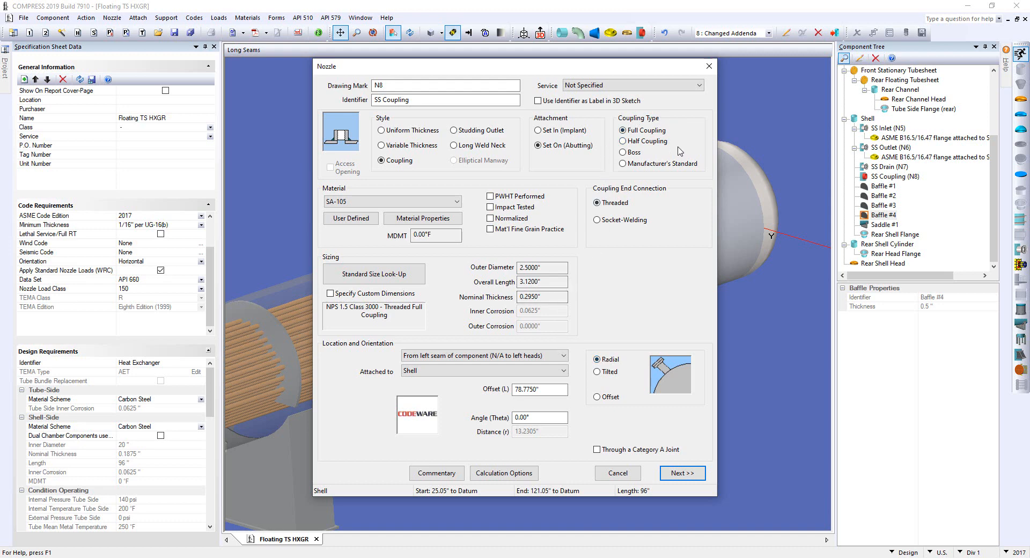
- Change the N8 coupling type to Manufacturer's Standard and accept the nozzle with its default weld details
{"action": "left_click", "coordinate": [636, 154]}
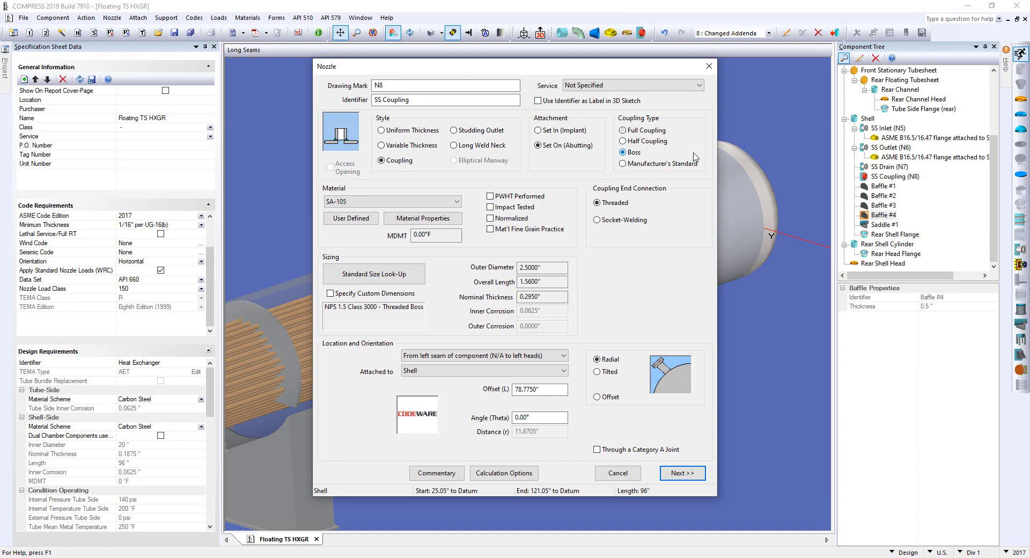
{"action": "left_click", "coordinate": [678, 164]}
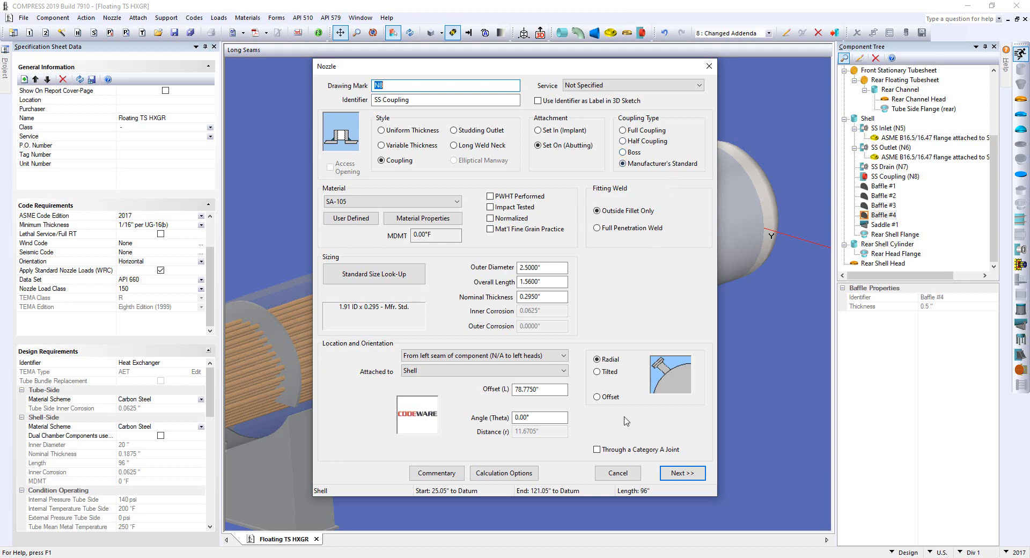
{"action": "left_click", "coordinate": [677, 477]}
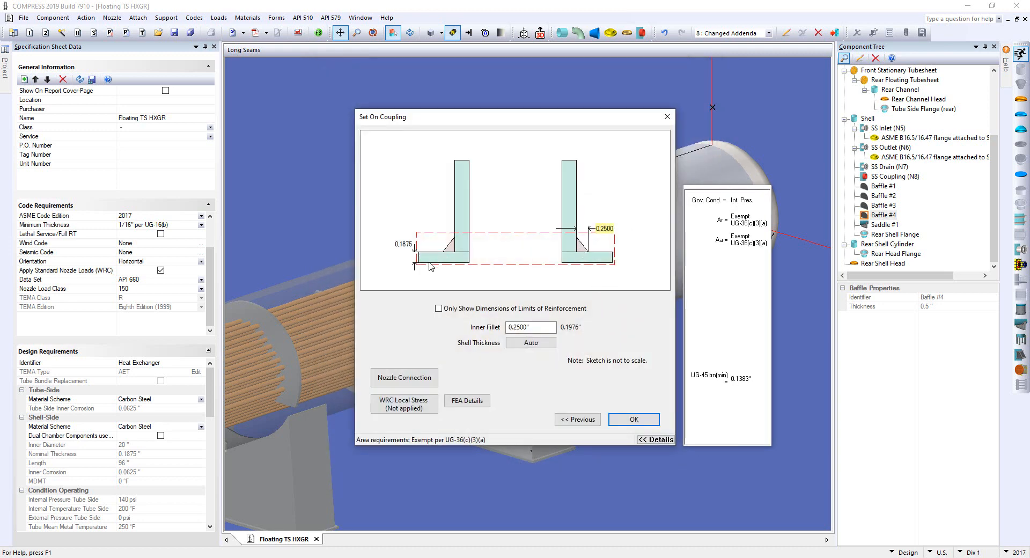
{"action": "left_click", "coordinate": [639, 420]}
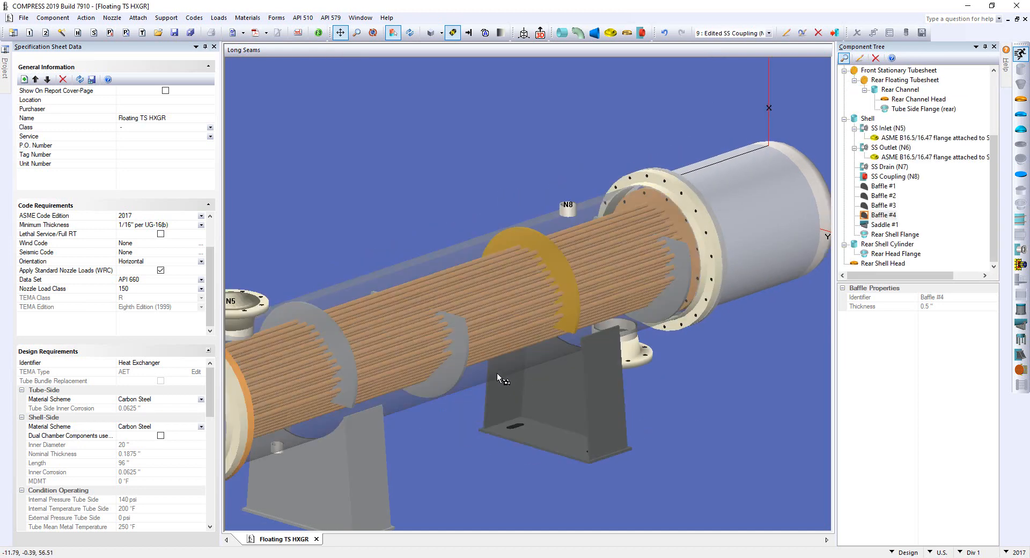
- Examine the whole exchanger from several angles, including the saddles and nozzles on its underside
{"action": "scroll", "coordinate": [534, 432], "scroll_direction": "down", "scroll_amount": 2}
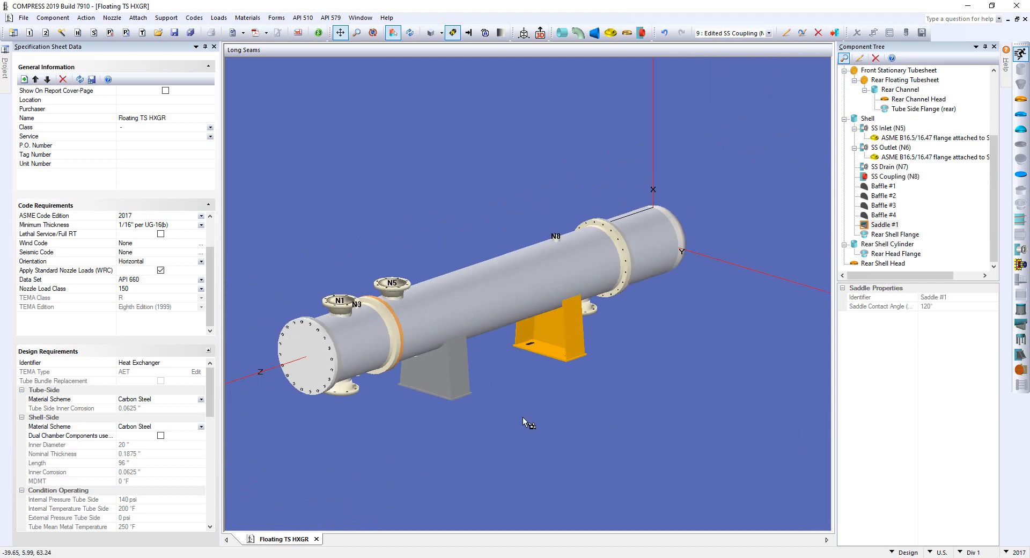
{"action": "left_click_drag", "start_coordinate": [526, 417], "coordinate": [555, 413]}
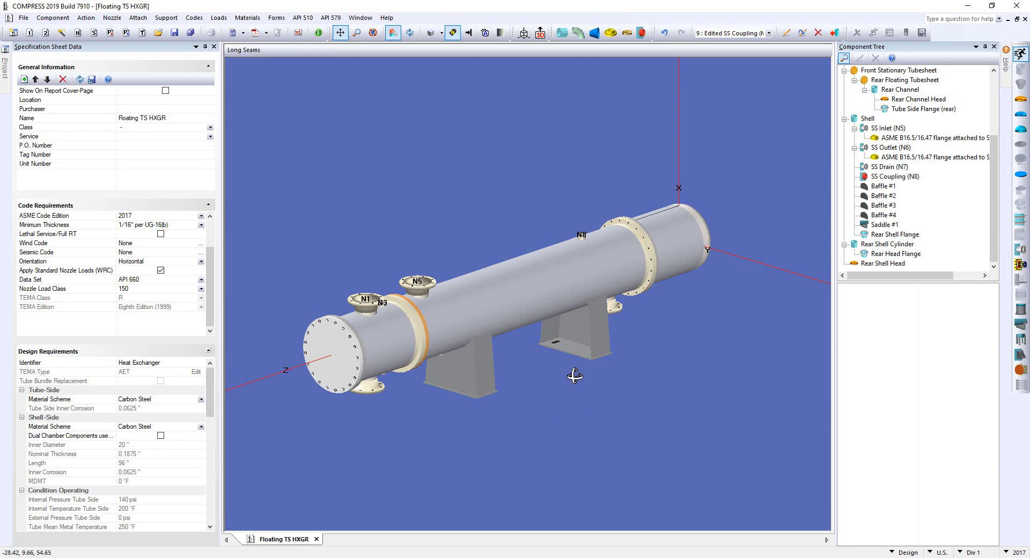
{"action": "left_click_drag", "start_coordinate": [572, 375], "coordinate": [519, 354]}
{"action": "middle_click_drag", "start_coordinate": [519, 355], "coordinate": [520, 342]}
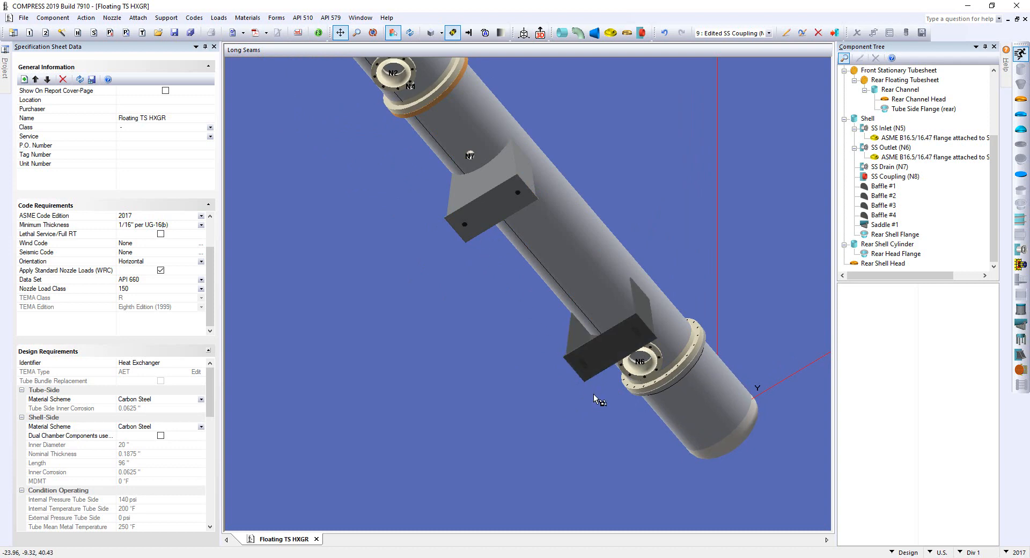
{"action": "scroll", "coordinate": [596, 395], "scroll_direction": "up", "scroll_amount": 3}
{"action": "middle_click_drag", "start_coordinate": [501, 362], "coordinate": [549, 318]}
{"action": "scroll", "coordinate": [549, 318], "scroll_direction": "down", "scroll_amount": 3}
{"action": "left_click_drag", "start_coordinate": [438, 250], "coordinate": [464, 238]}
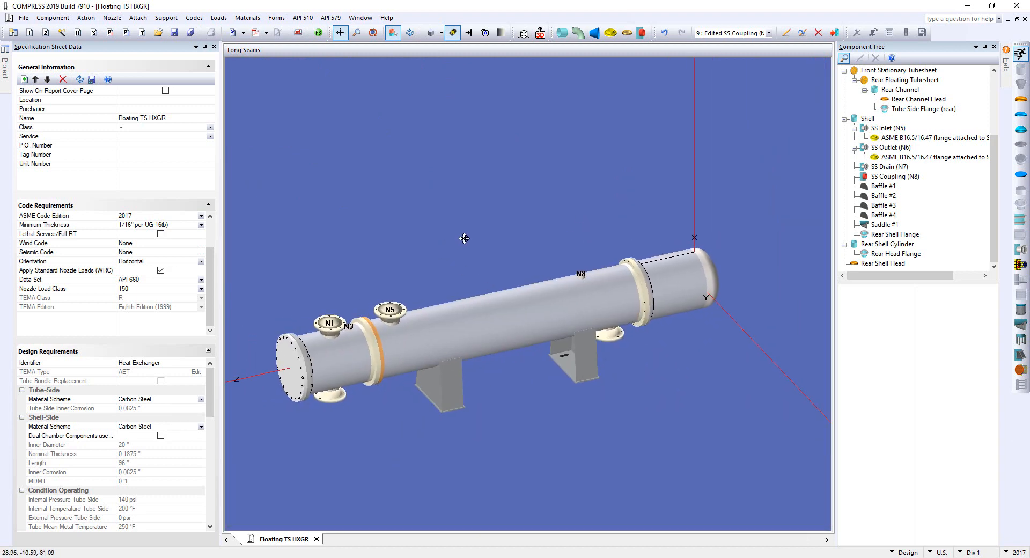
{"action": "mouse_move", "coordinate": [466, 237]}
{"action": "middle_mouse_down"}
{"action": "mouse_move", "coordinate": [515, 226]}
{"action": "mouse_move", "coordinate": [457, 235]}
{"action": "middle_mouse_up"}
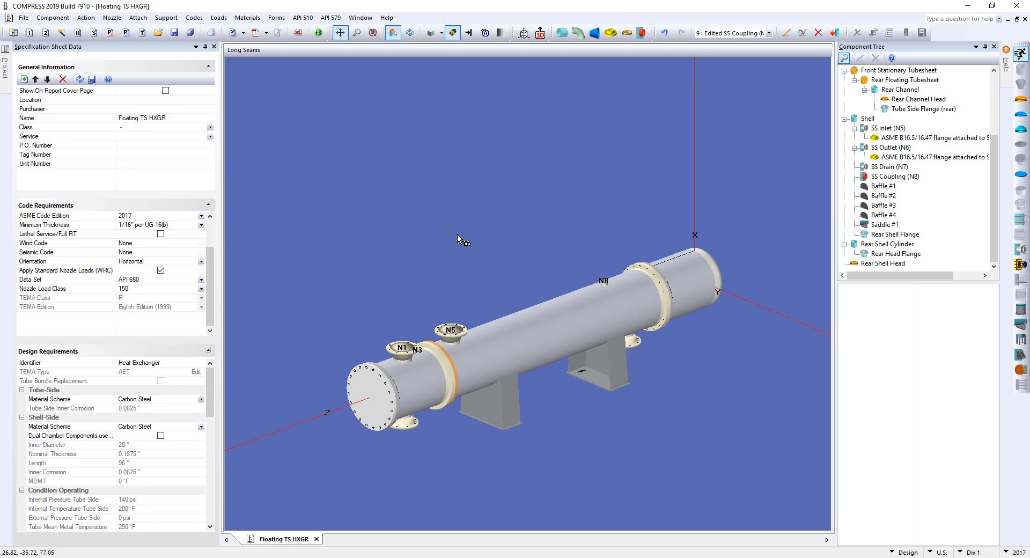
- Review the slotted bolt side and slot length in Saddle #1's bolting settings, and accept the saddle design
{"action": "double_click", "coordinate": [585, 361]}
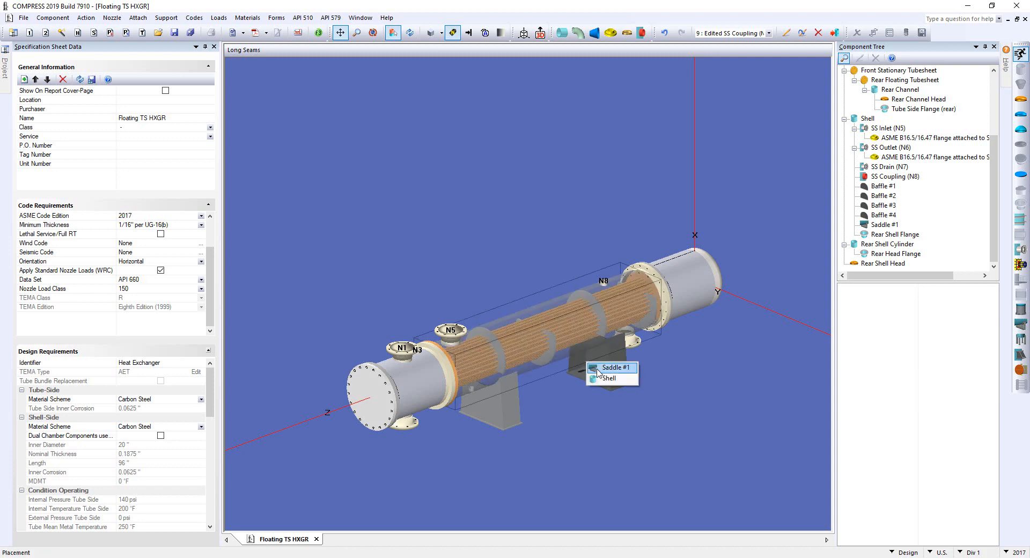
{"action": "left_click", "coordinate": [599, 368]}
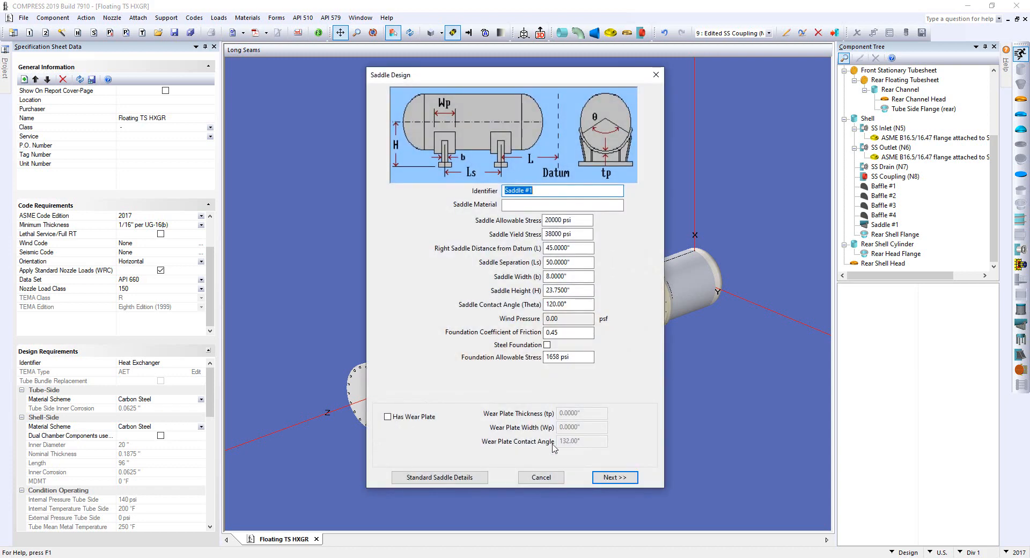
{"action": "left_click", "coordinate": [612, 478]}
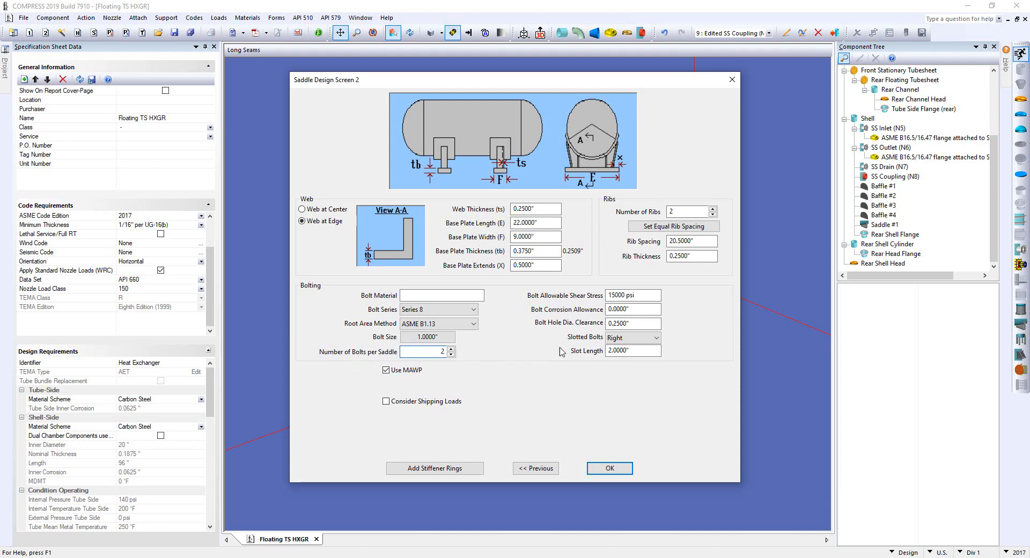
{"action": "left_click", "coordinate": [655, 338]}
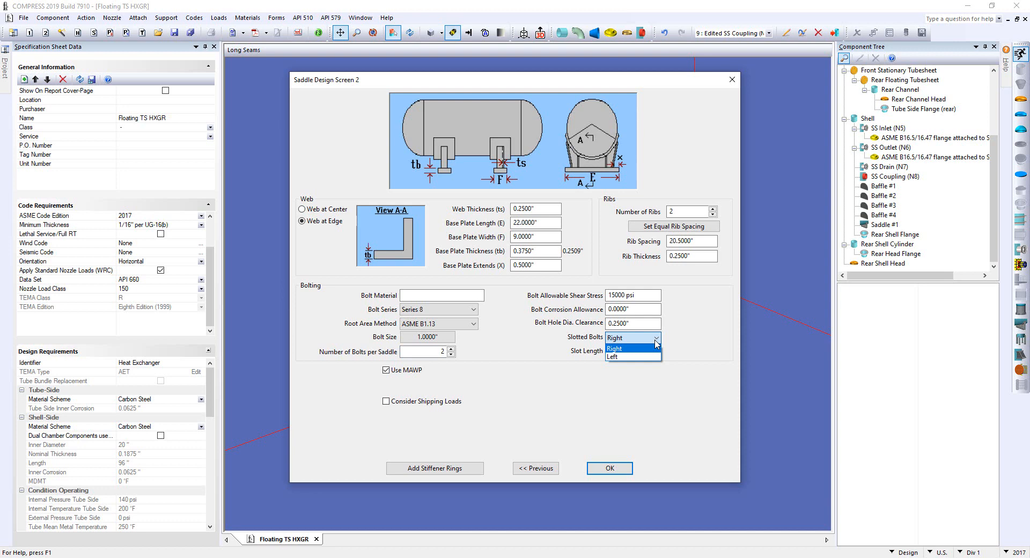
{"action": "left_click", "coordinate": [655, 346]}
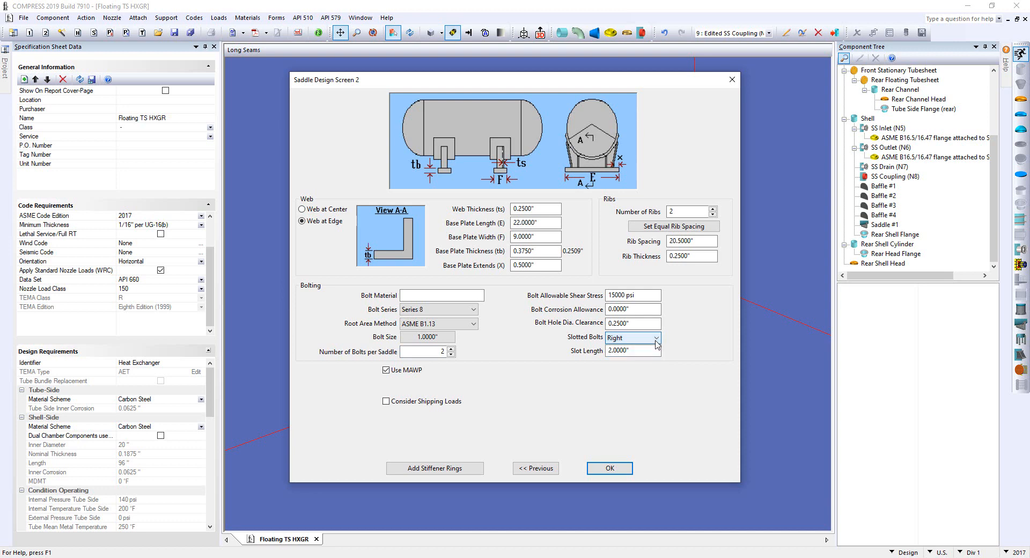
{"action": "left_click", "coordinate": [649, 350]}
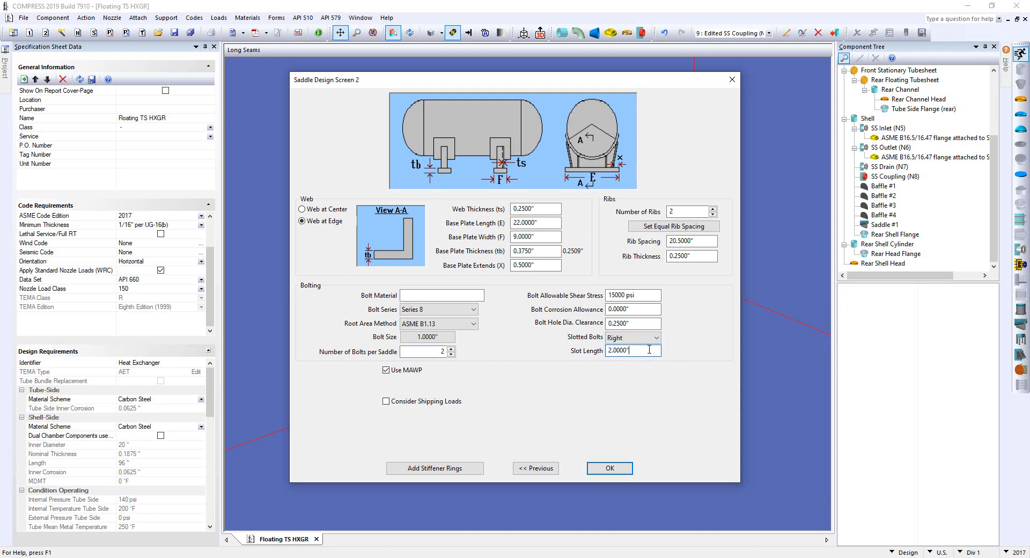
{"action": "left_click", "coordinate": [628, 470]}
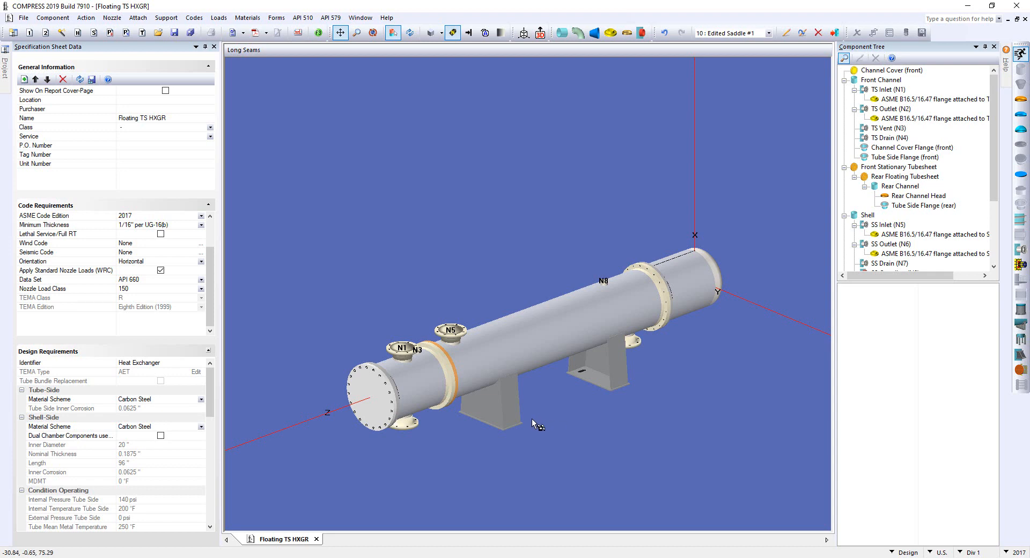
- Review the available tube-side material schemes and choose Carbon Steel
{"action": "left_click", "coordinate": [201, 399]}
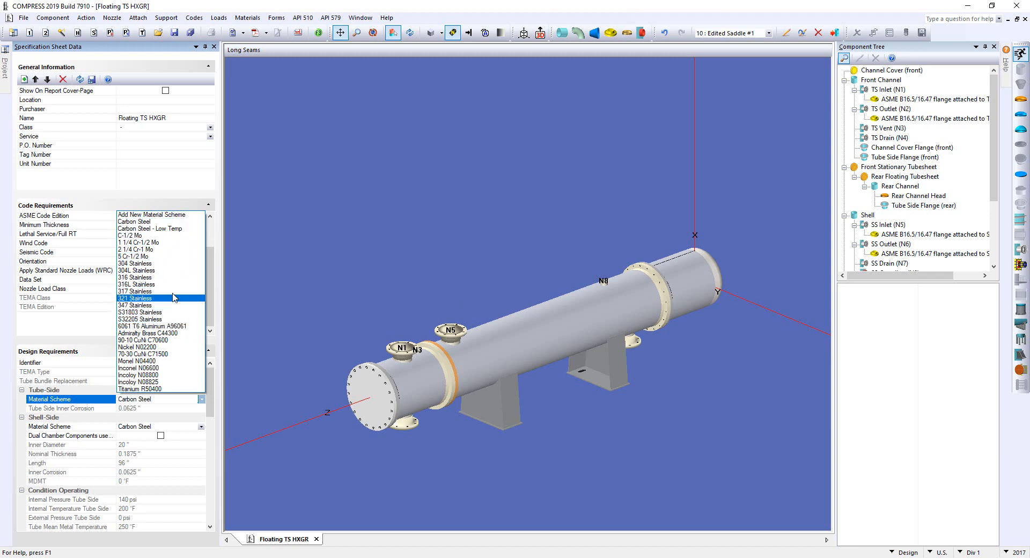
{"action": "left_click", "coordinate": [175, 222]}
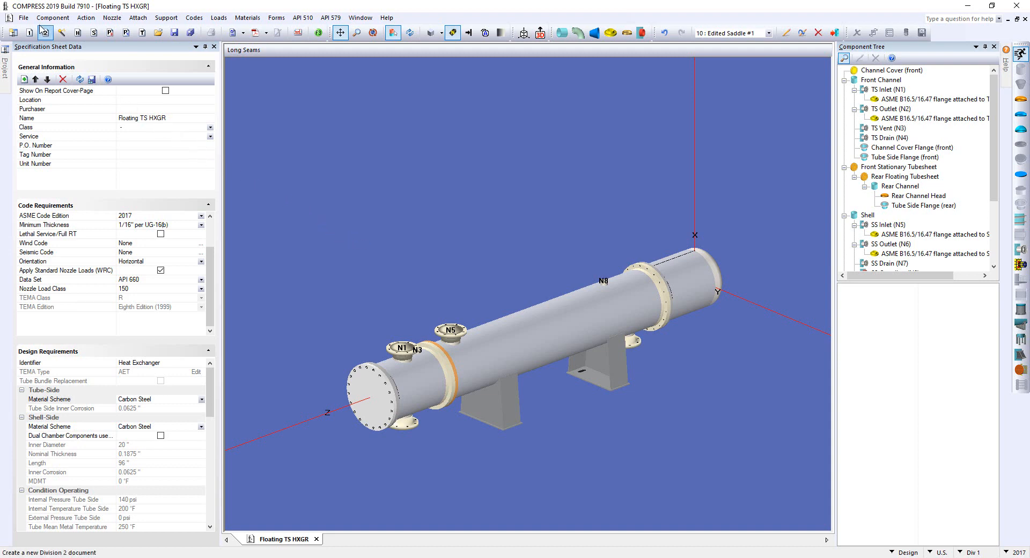
- Create a new heat exchanger document and move its general options window clear of the specification sheet
{"action": "left_click", "coordinate": [23, 17]}
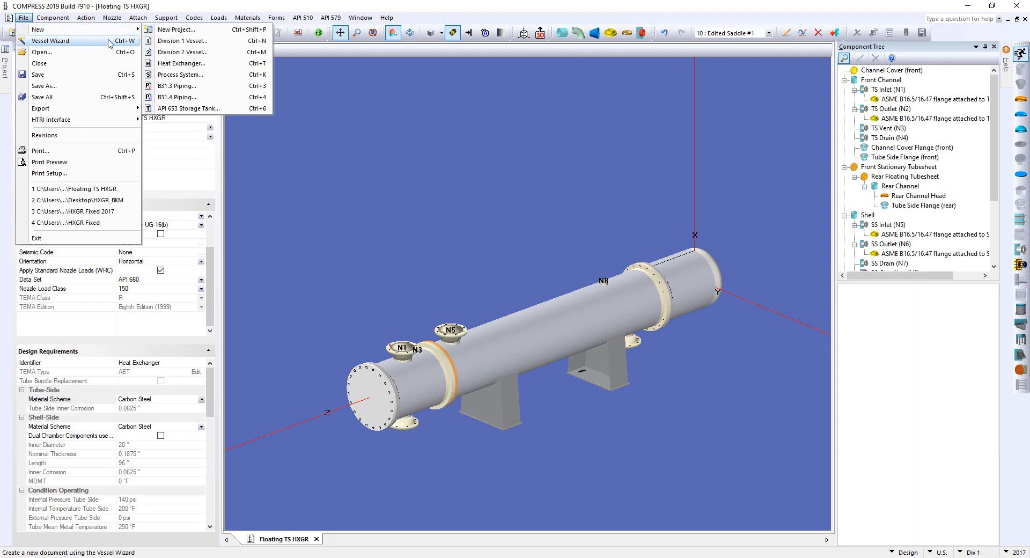
{"action": "left_click", "coordinate": [221, 66]}
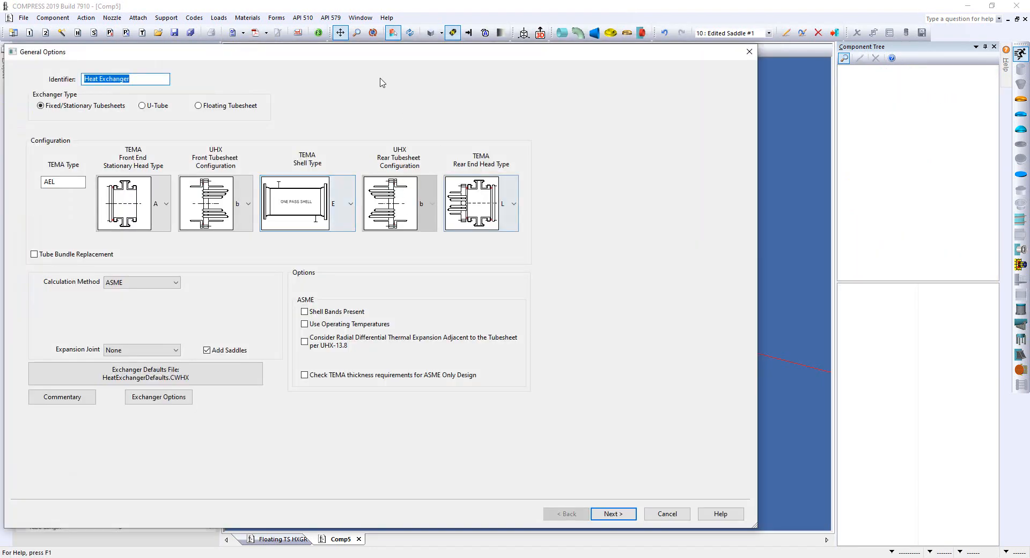
{"action": "left_click_drag", "start_coordinate": [341, 54], "coordinate": [471, 56]}
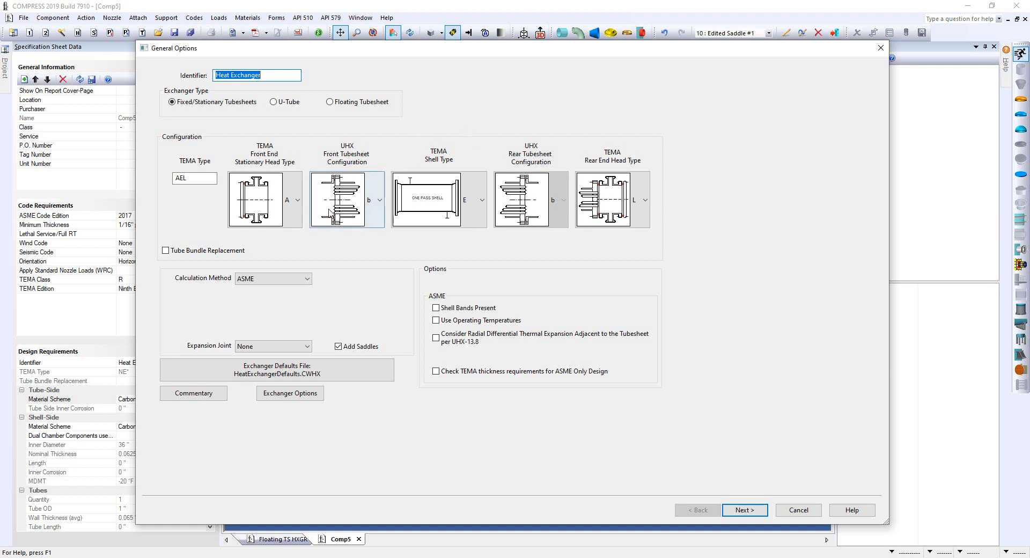
- Look through the available TEMA front end head types, UHX front tubesheet configurations and TEMA shell types
{"action": "left_click", "coordinate": [298, 202]}
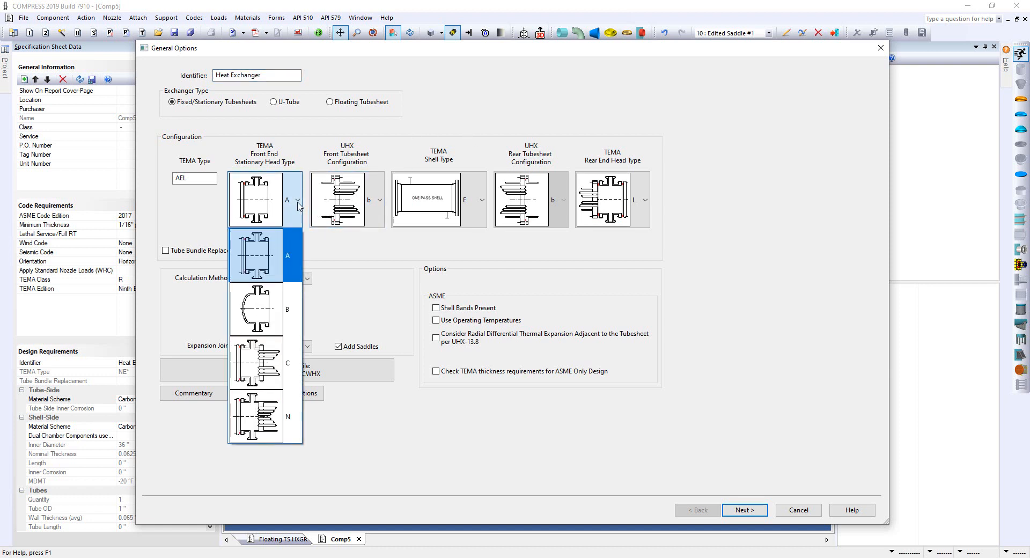
{"action": "left_click", "coordinate": [380, 199]}
{"action": "left_click", "coordinate": [379, 200]}
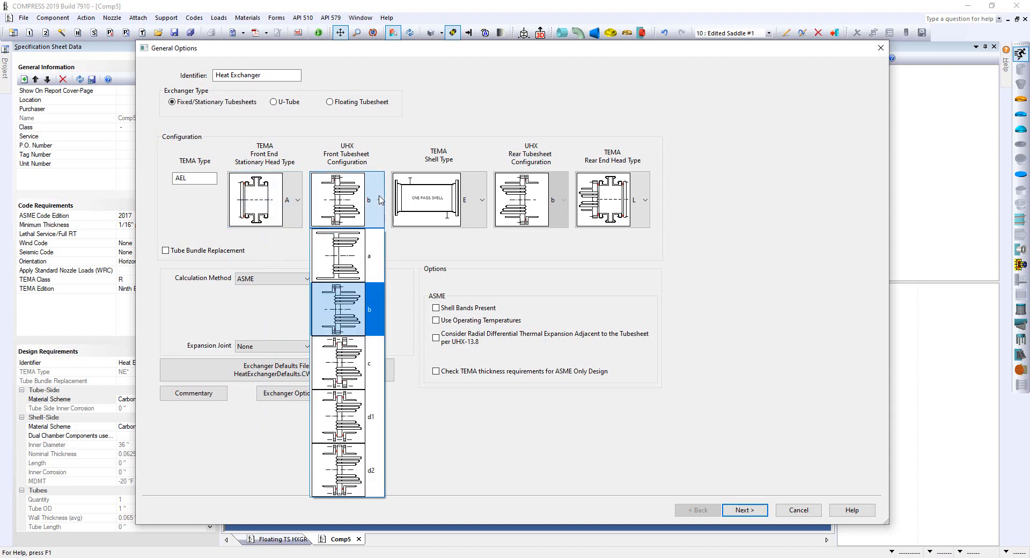
{"action": "left_click", "coordinate": [379, 200]}
{"action": "left_click", "coordinate": [482, 204]}
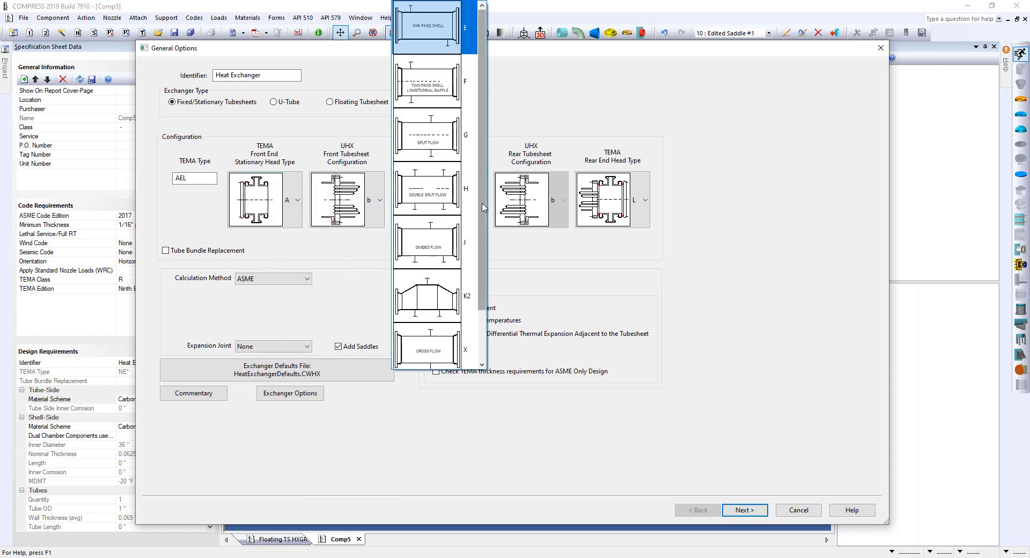
{"action": "left_click", "coordinate": [530, 124]}
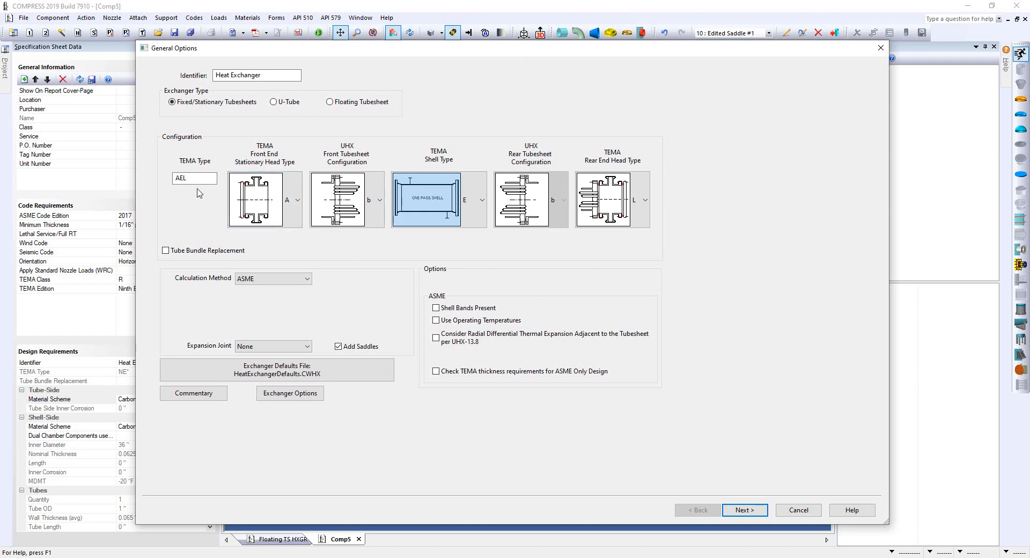
- Set the TEMA type to BEM and advance past the tube side to the shell side design conditions, keeping the defaults
{"action": "double_click", "coordinate": [212, 174]}
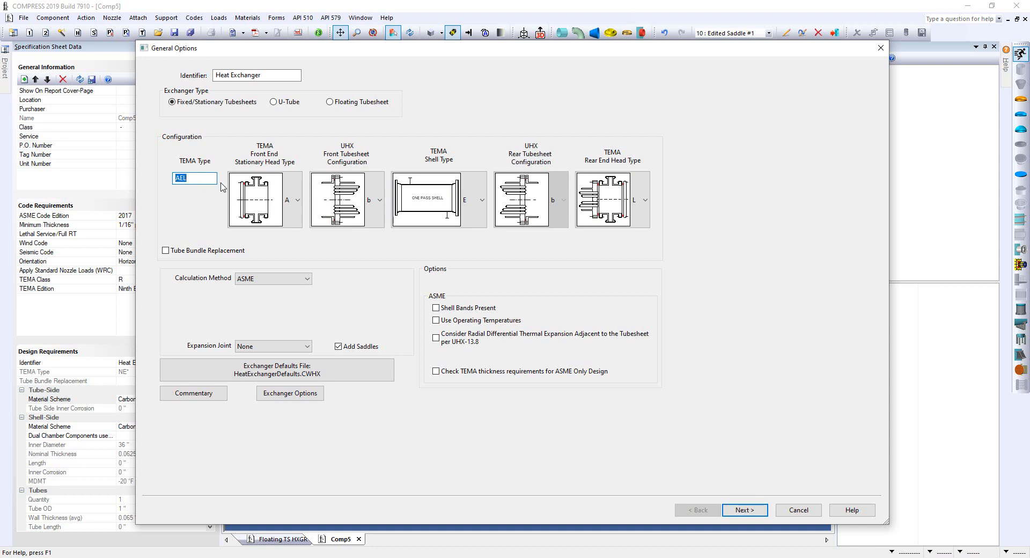
{"action": "type", "text": "BEM"}
{"action": "key", "text": "Tab"}
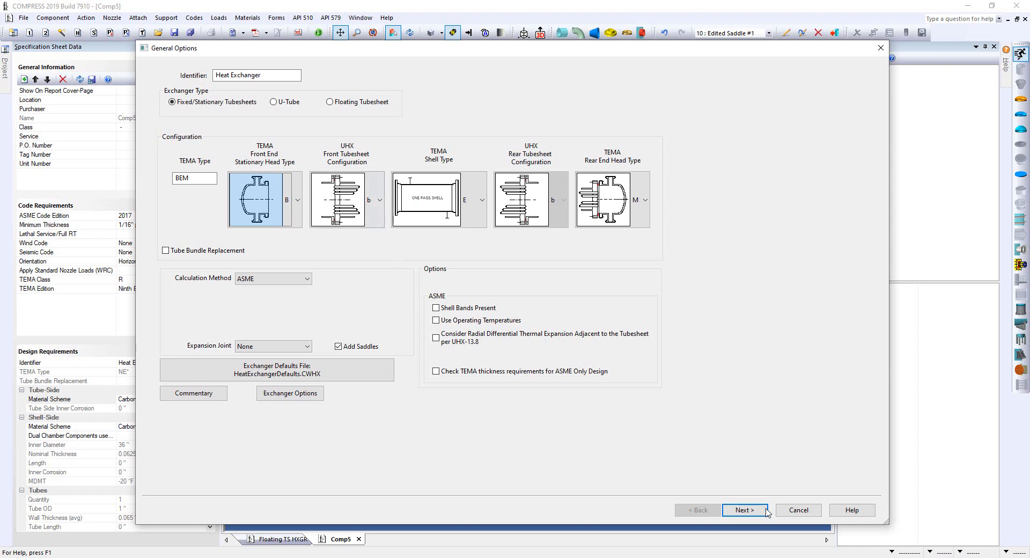
{"action": "left_click", "coordinate": [747, 511]}
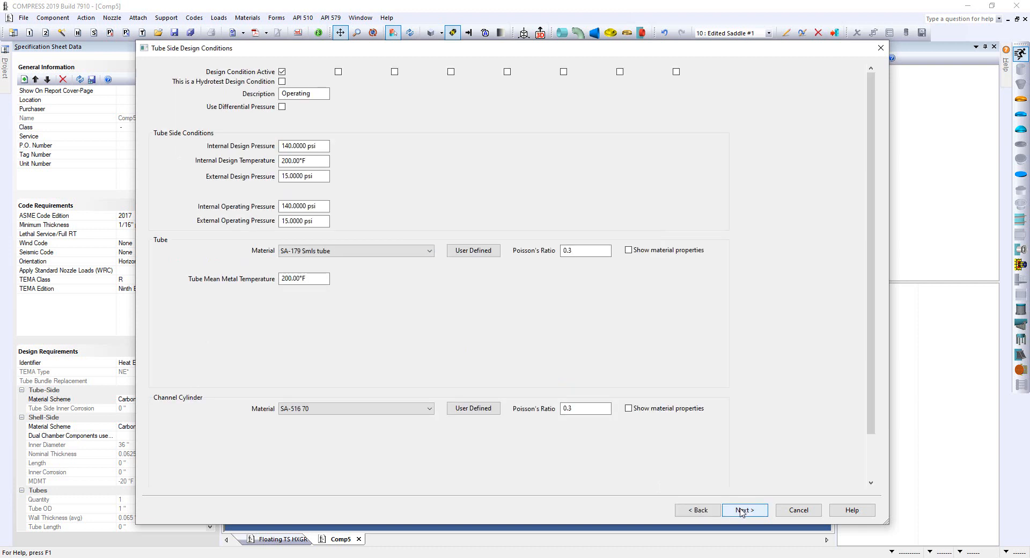
{"action": "left_click", "coordinate": [741, 510]}
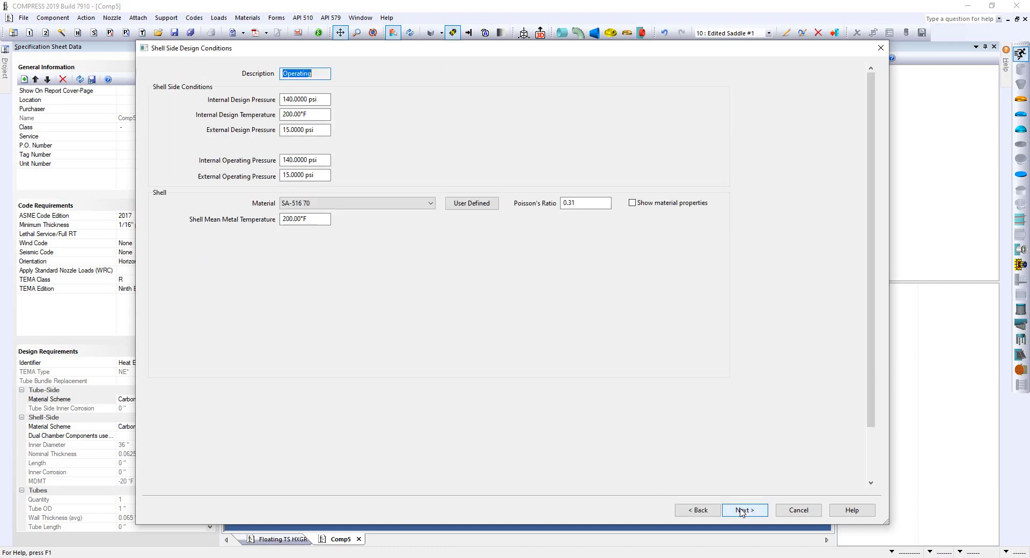
- Advance through the wizard's liquid level, baffle, channel and nozzle pages to the tubesheet settings, keeping the default values
{"action": "left_click", "coordinate": [742, 511]}
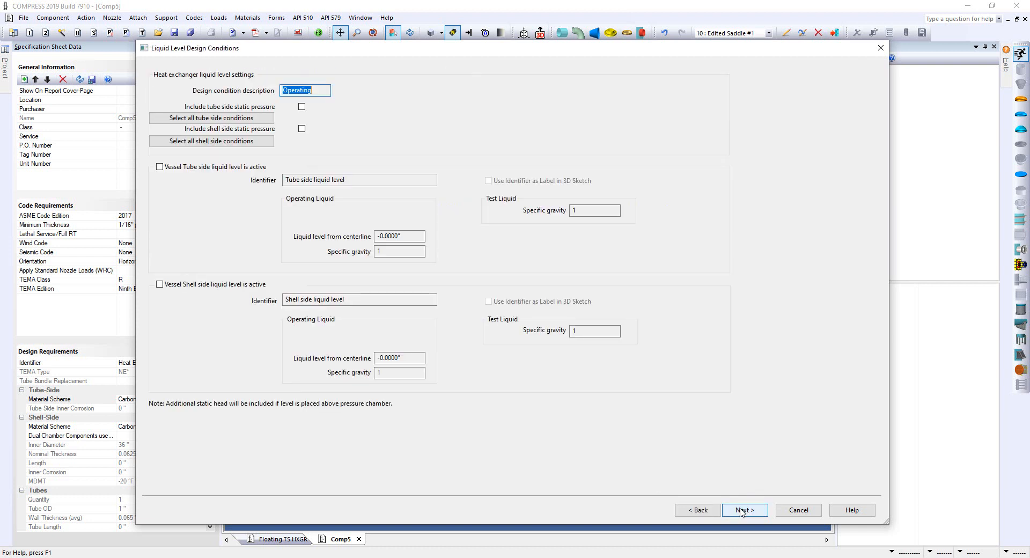
{"action": "left_click", "coordinate": [742, 511]}
{"action": "left_click", "coordinate": [741, 511]}
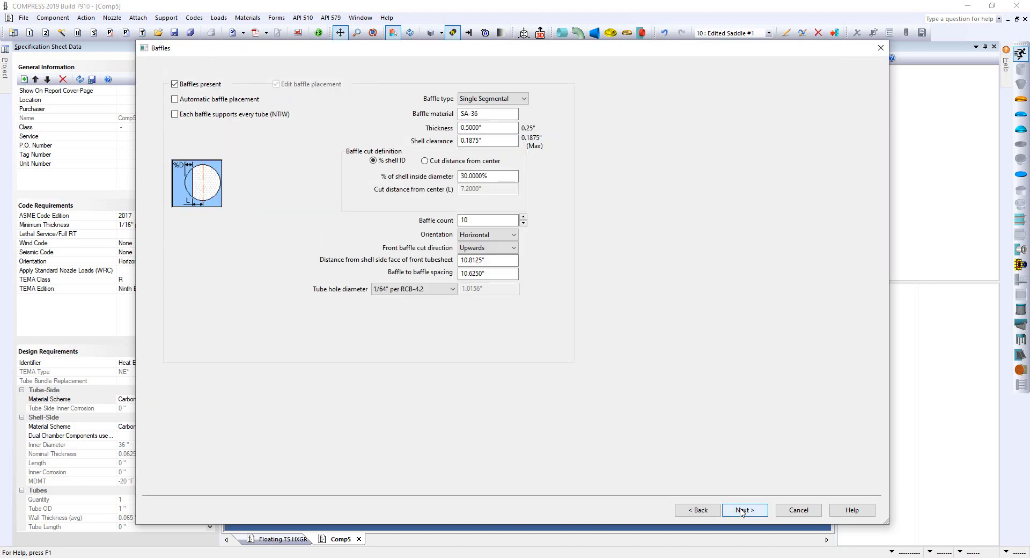
{"action": "left_click", "coordinate": [741, 511]}
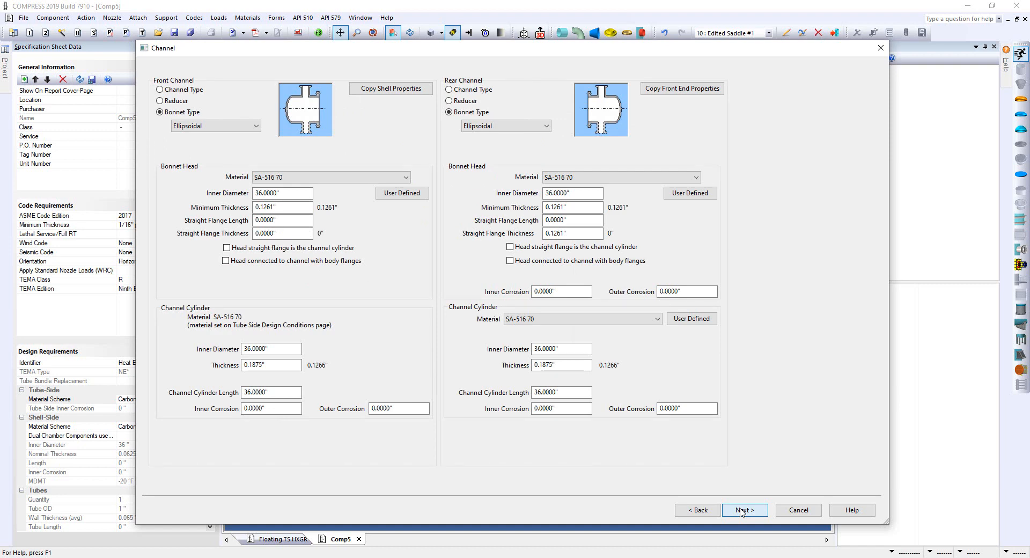
{"action": "left_click", "coordinate": [741, 511]}
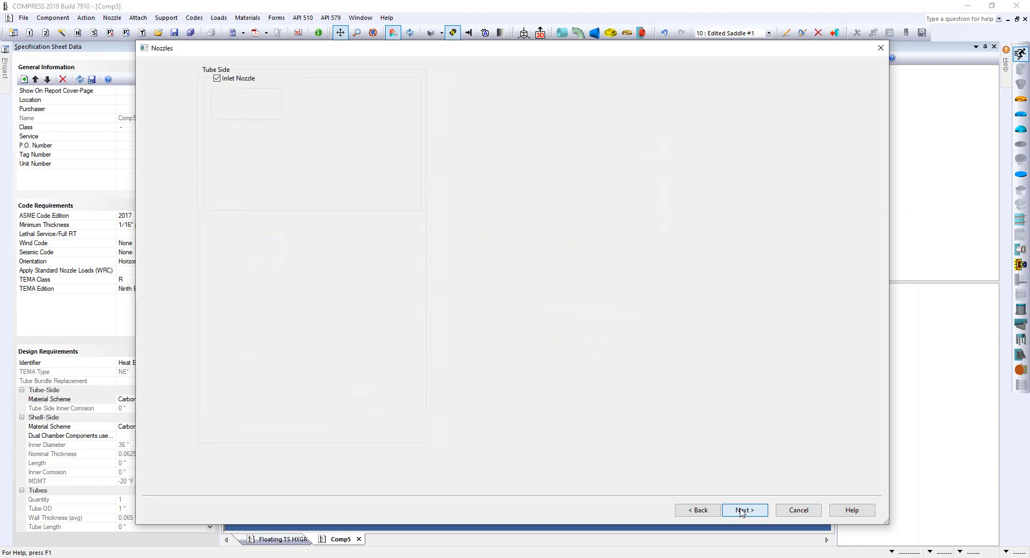
{"action": "left_click", "coordinate": [741, 511]}
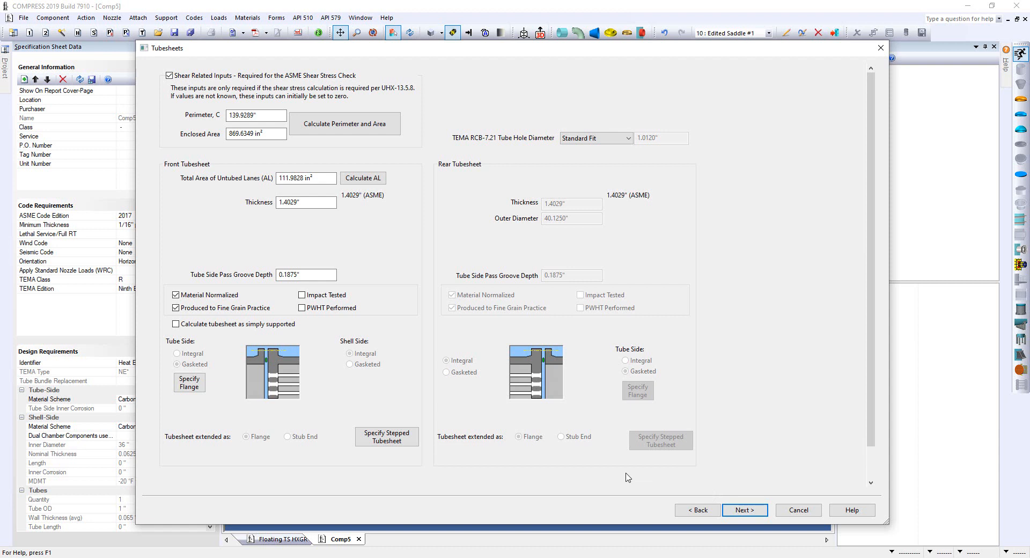
- Examine the front tubesheet's stepped geometry settings, cancel the heat exchanger wizard and return to the Floating TS HXGR model
{"action": "left_click", "coordinate": [412, 442]}
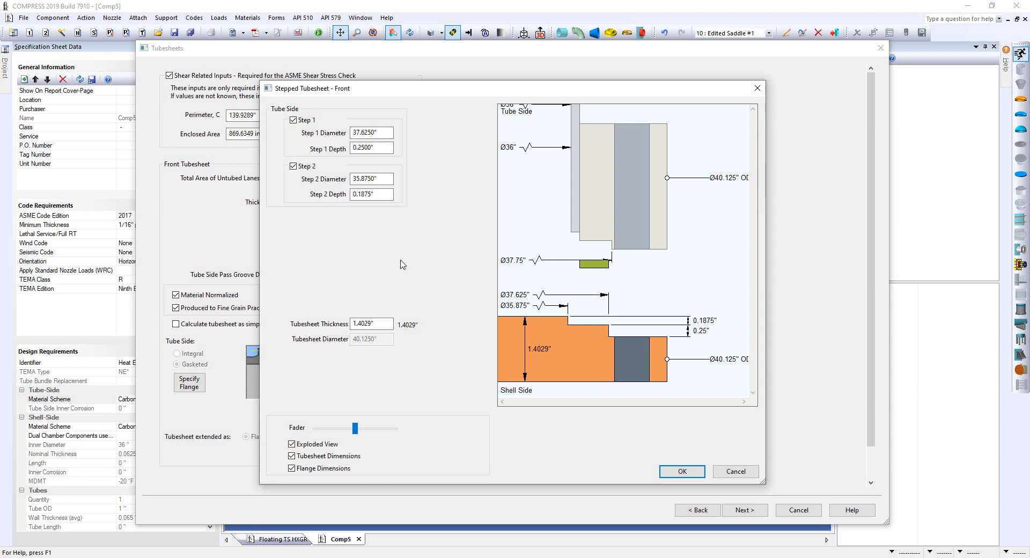
{"action": "left_click", "coordinate": [798, 510]}
{"action": "left_click", "coordinate": [578, 318]}
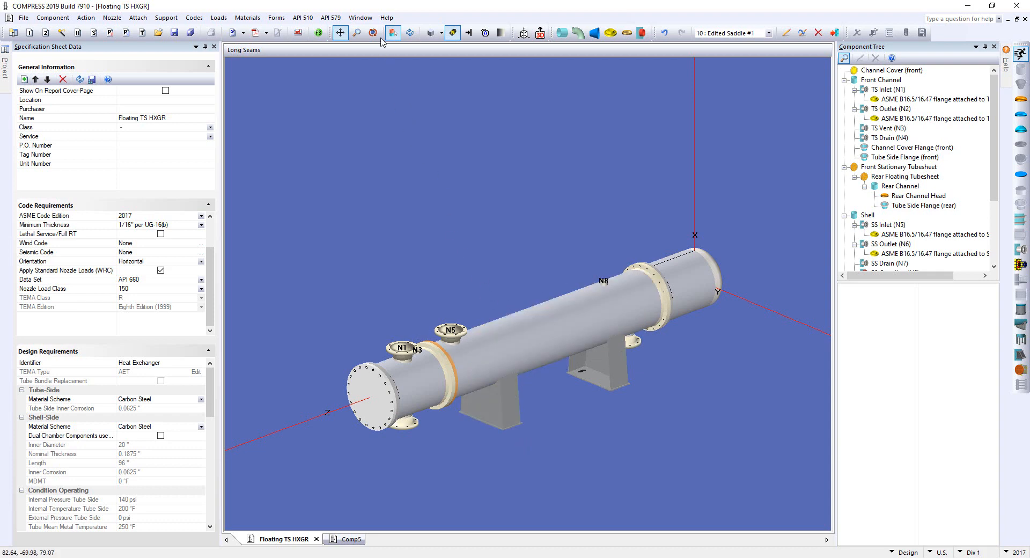
{"action": "left_click", "coordinate": [386, 18]}
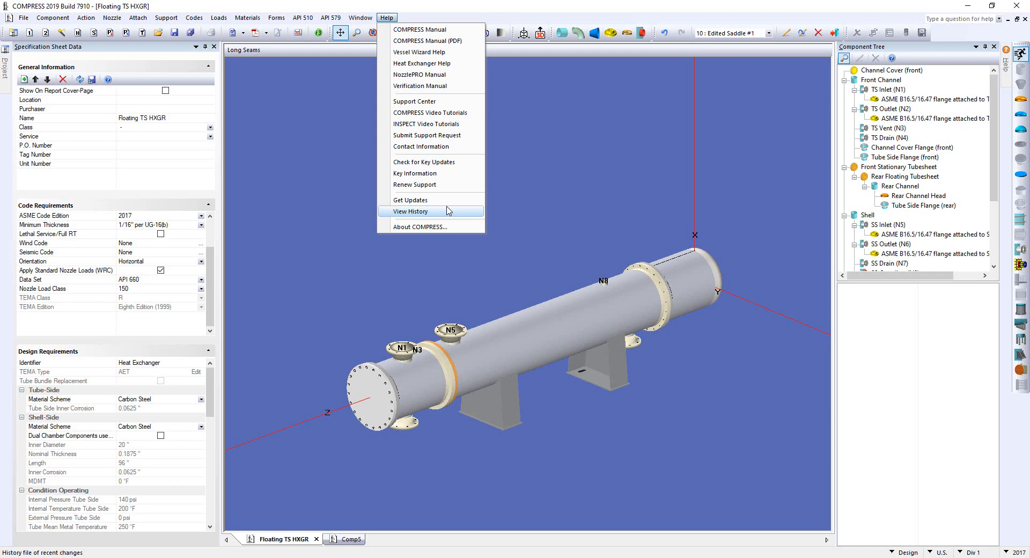
{"action": "left_click", "coordinate": [574, 235]}
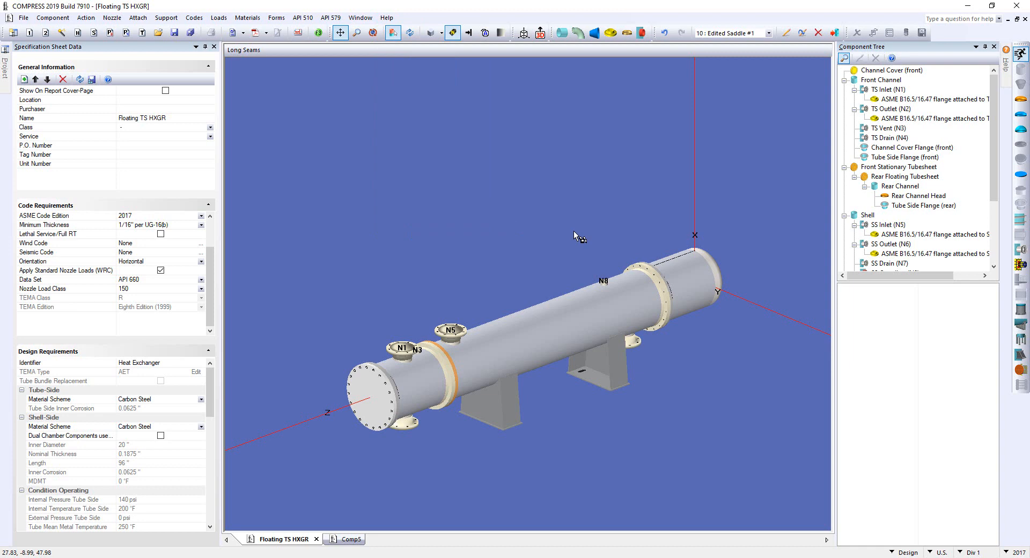